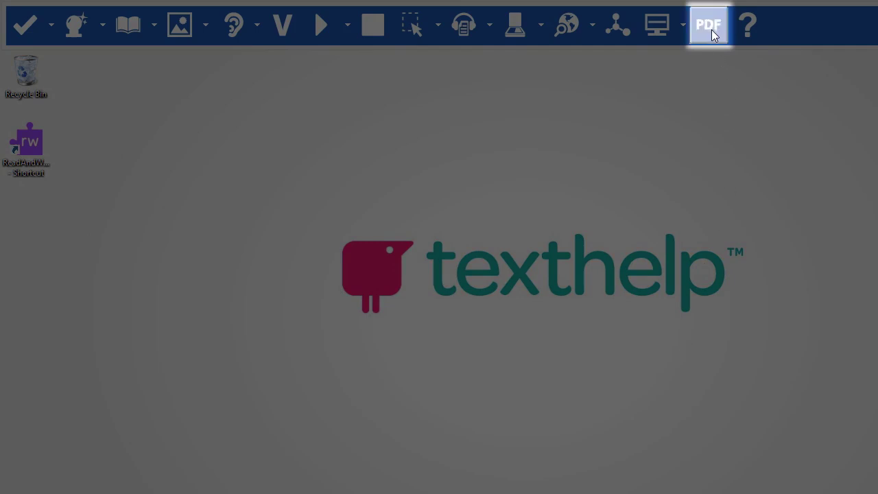
Open VolcanoLesson from the TextHelp > Sample documents folder in the PDF Aloud viewer
click(711, 27)
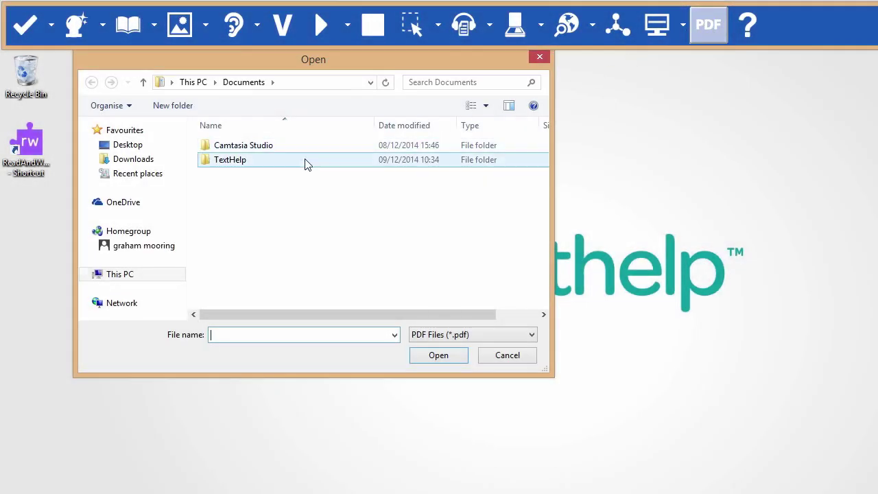
double_click(303, 161)
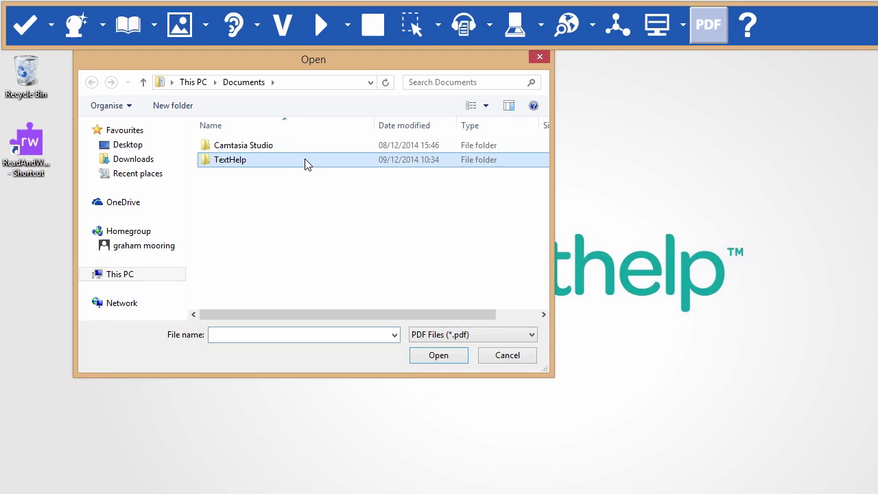
double_click(307, 162)
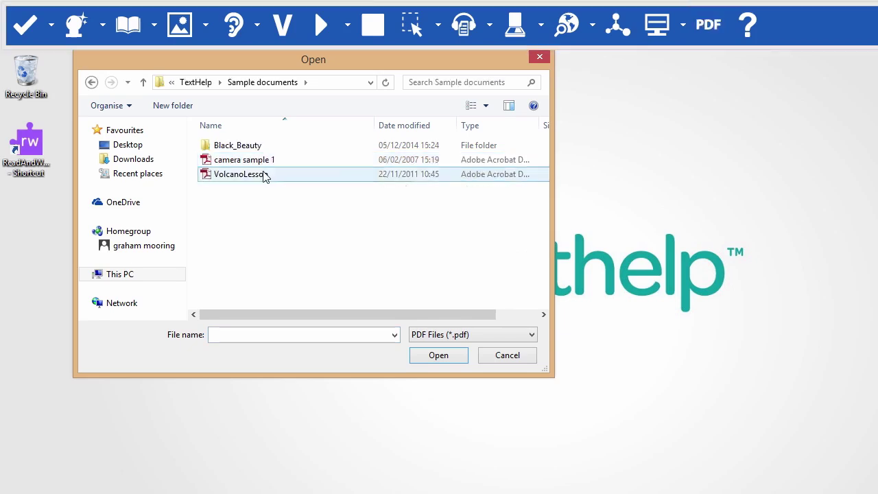
click(268, 175)
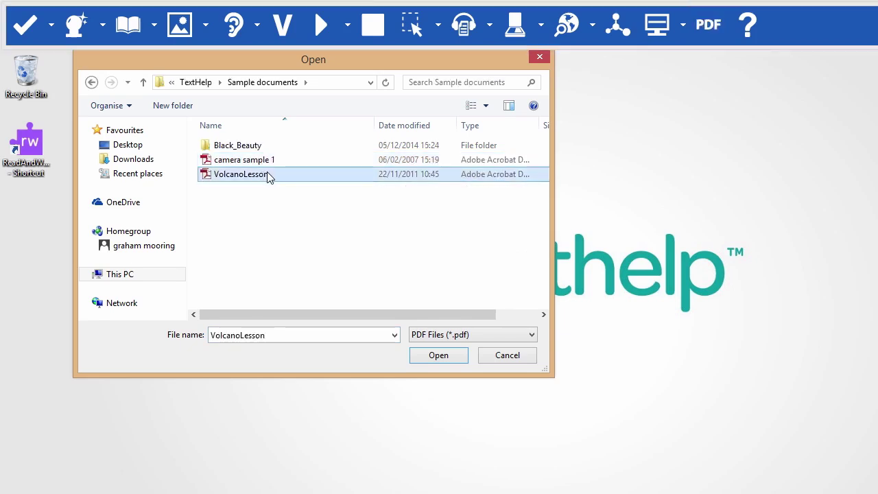
click(436, 361)
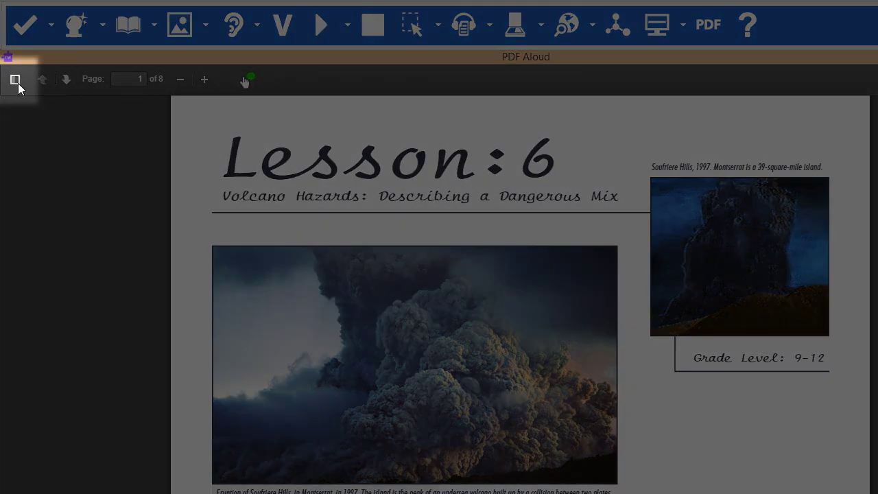
Jump to page 4 of the volcano lesson using the page thumbnails, then hide them
click(18, 84)
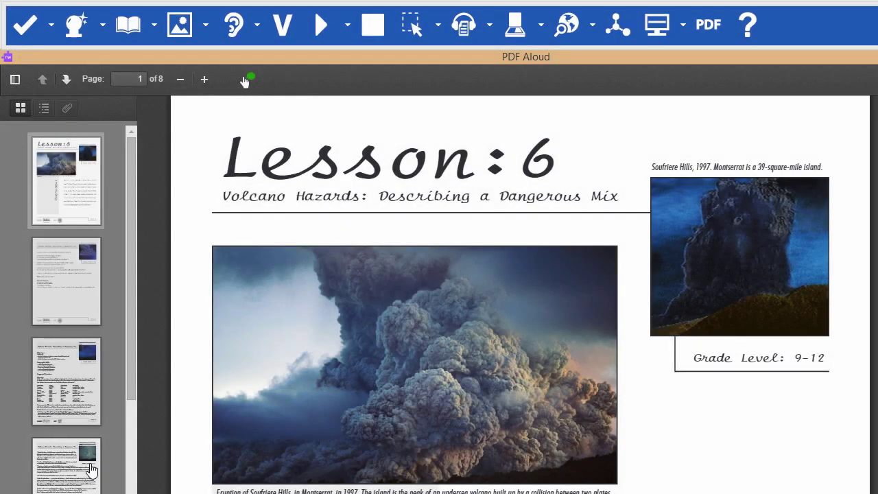
click(92, 470)
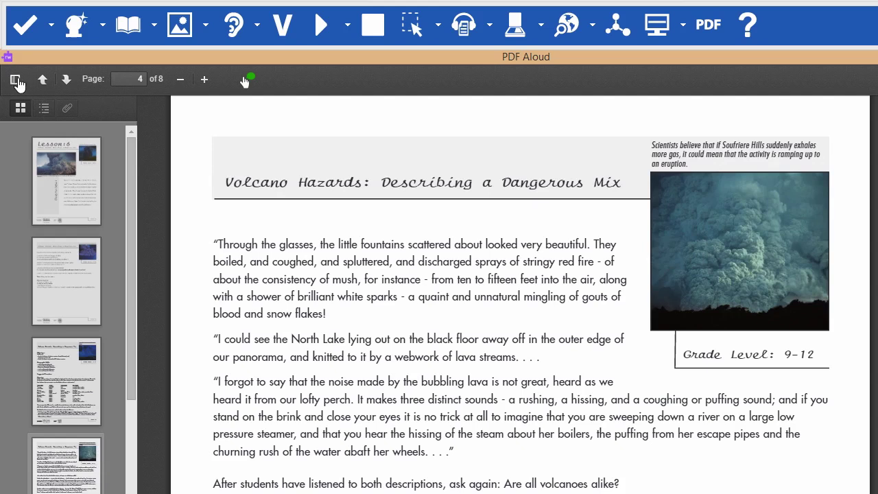
click(17, 82)
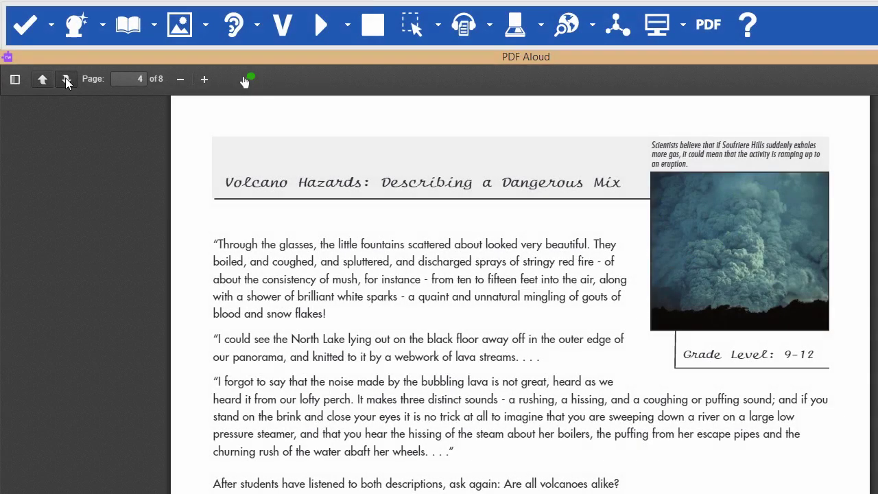
click(66, 79)
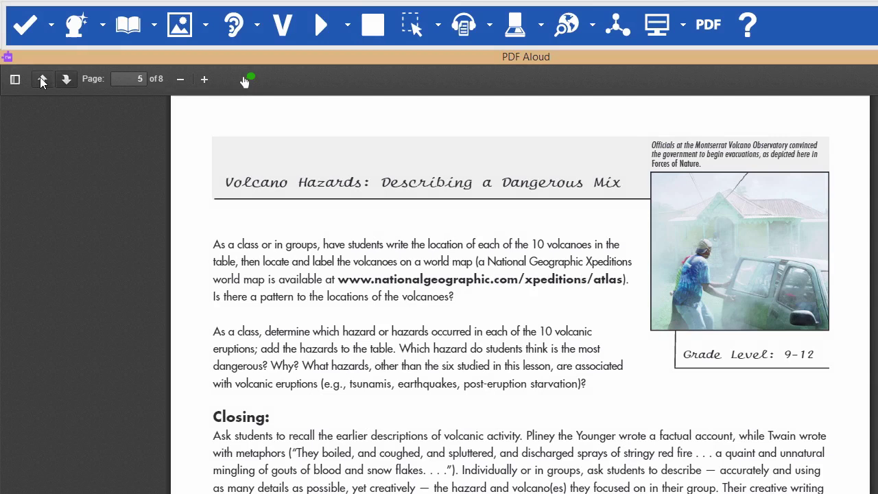
click(42, 80)
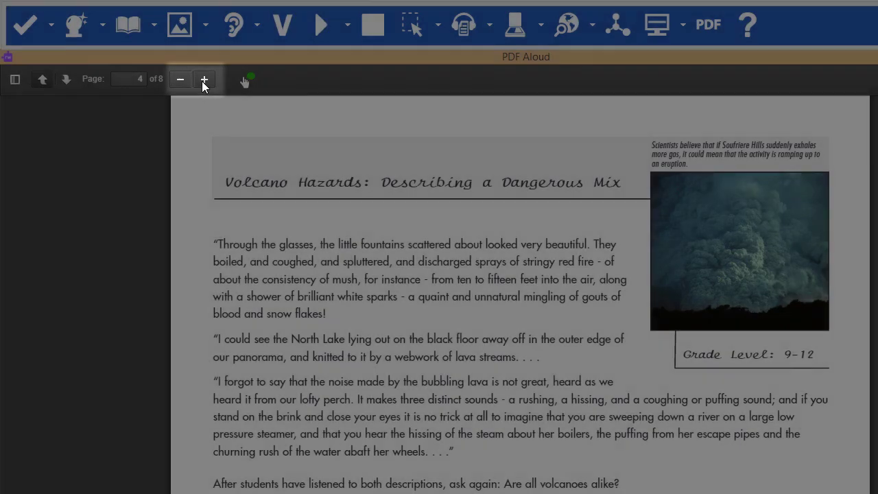
click(203, 80)
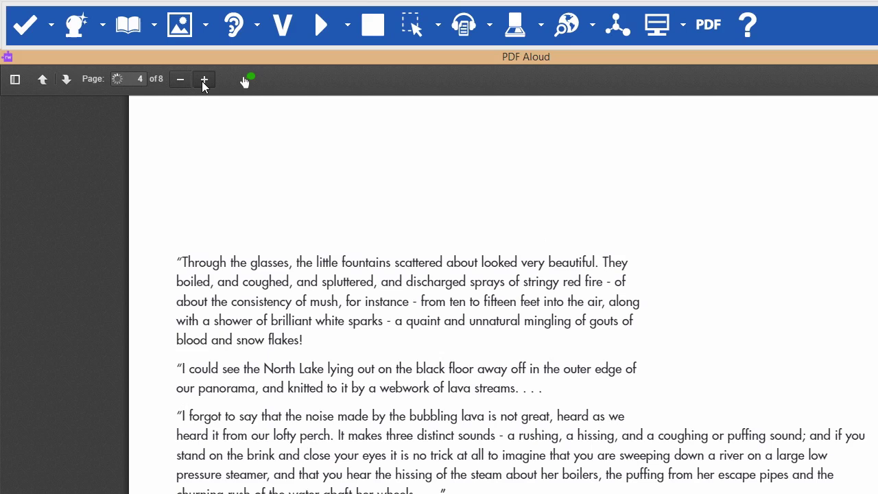
click(180, 80)
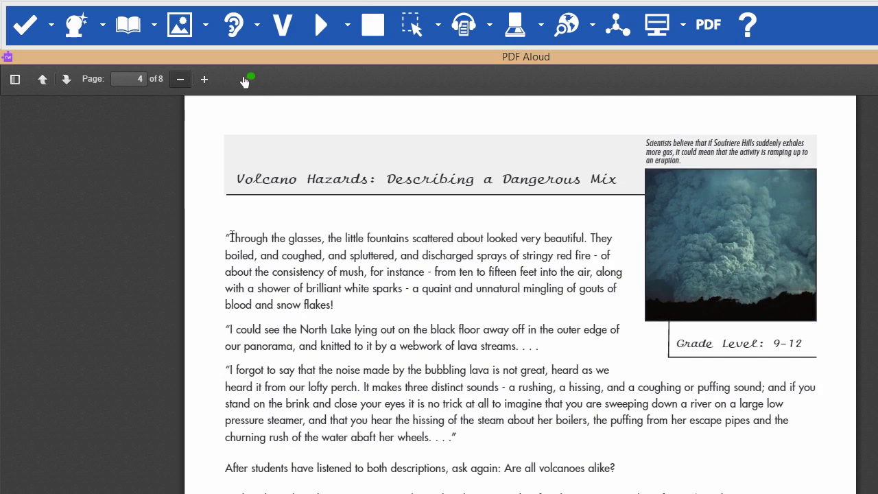
Hear the first quoted sentence on page 4 read aloud, then stop the reading
click(231, 236)
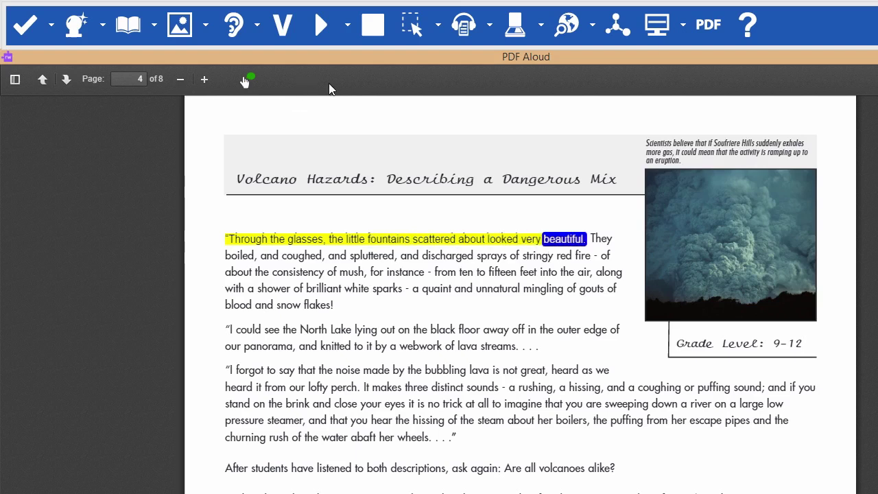
click(373, 24)
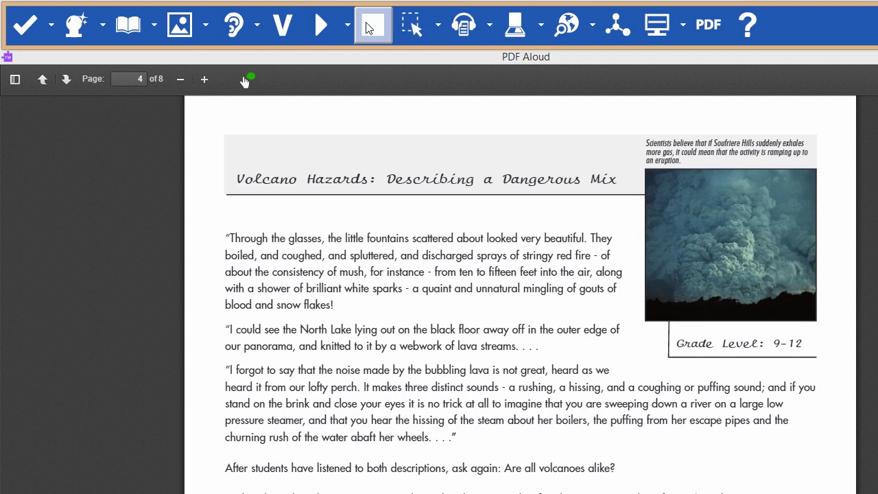
Turn Click to Speak off and select the word 'Volcano' in page 4's title
click(367, 27)
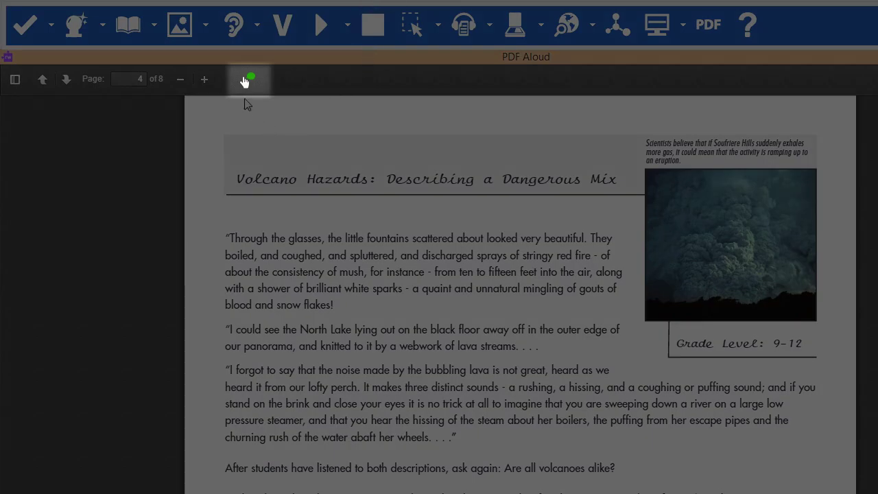
click(245, 83)
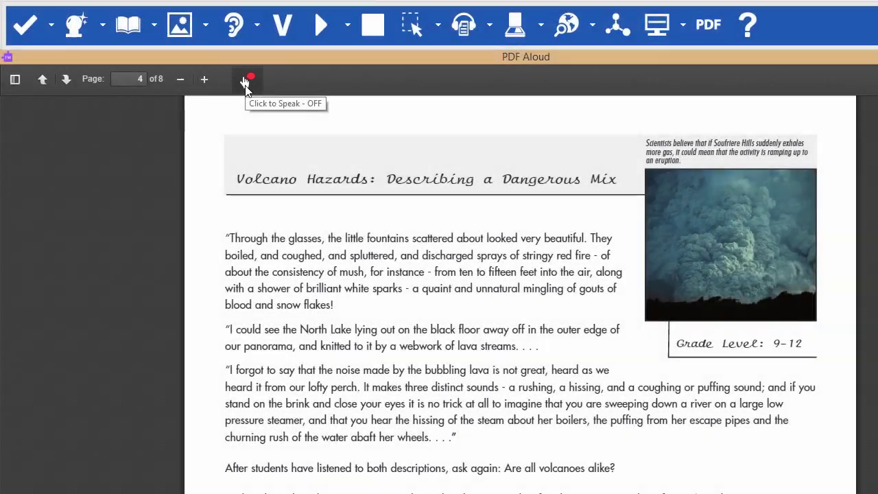
drag(298, 179, 238, 179)
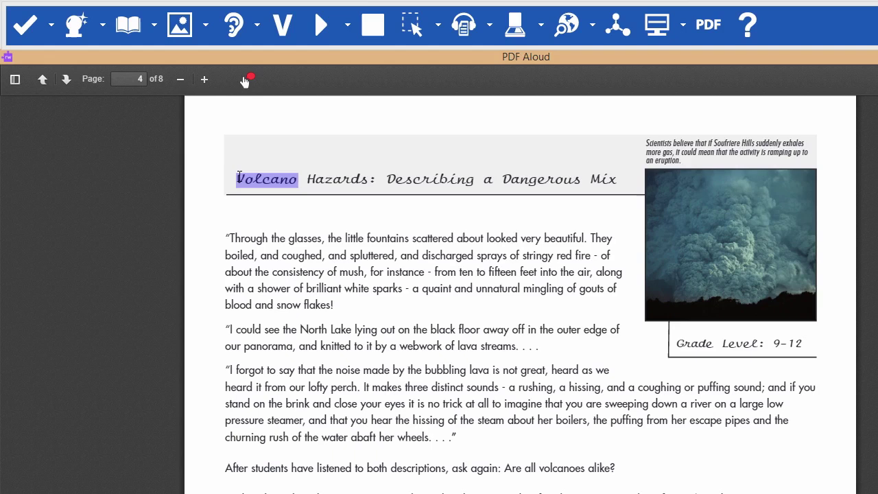
Look up 'Volcano' in the dictionary, hear the selection, and highlight the sentence green
click(132, 27)
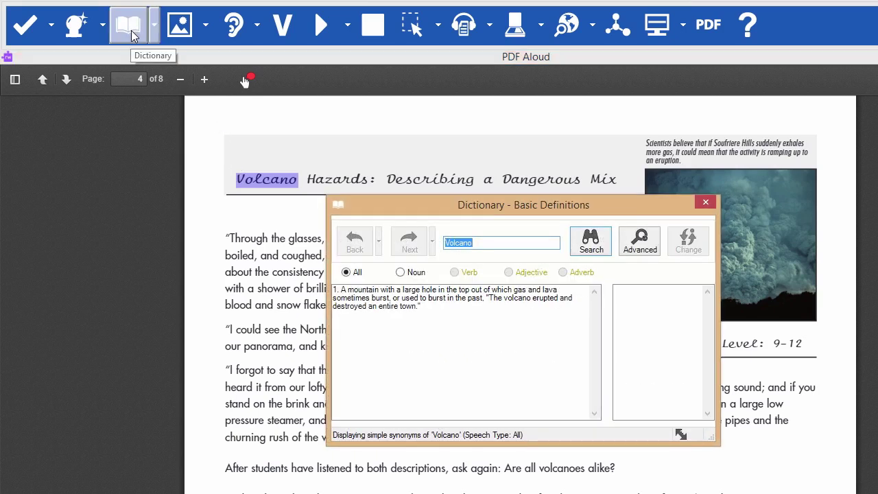
click(468, 35)
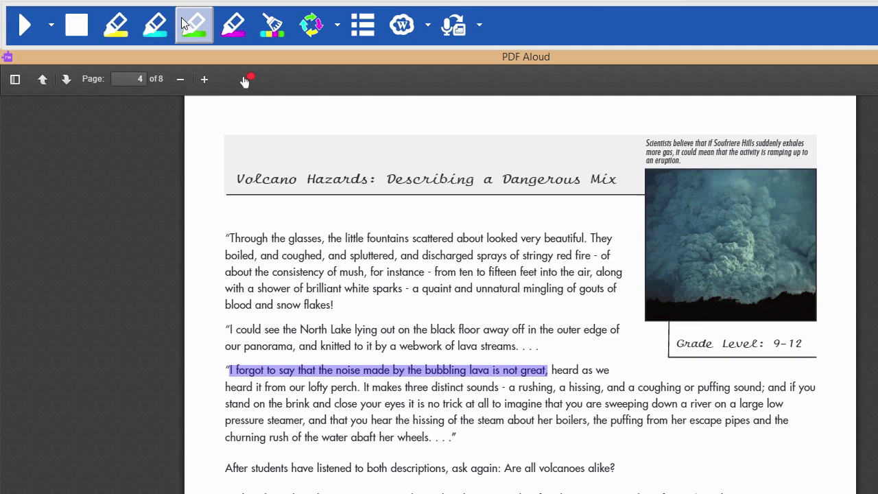
click(183, 24)
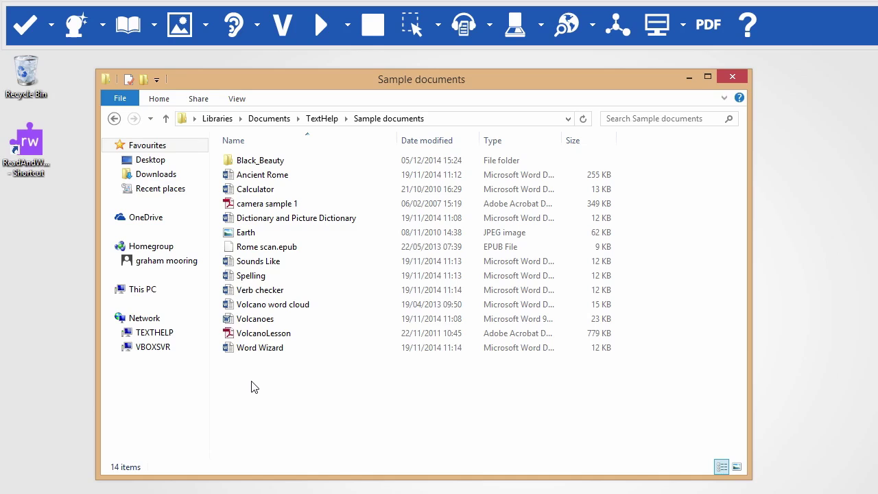
Open VolcanoLesson from the Sample documents folder in Adobe Reader
double_click(262, 336)
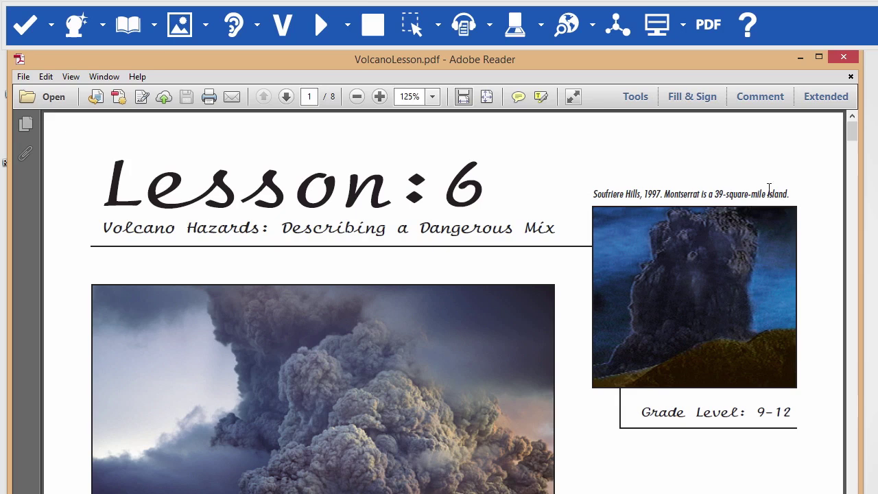
Show the extended tools pane and expand the PDFaloud reading controls in Adobe Reader
click(834, 100)
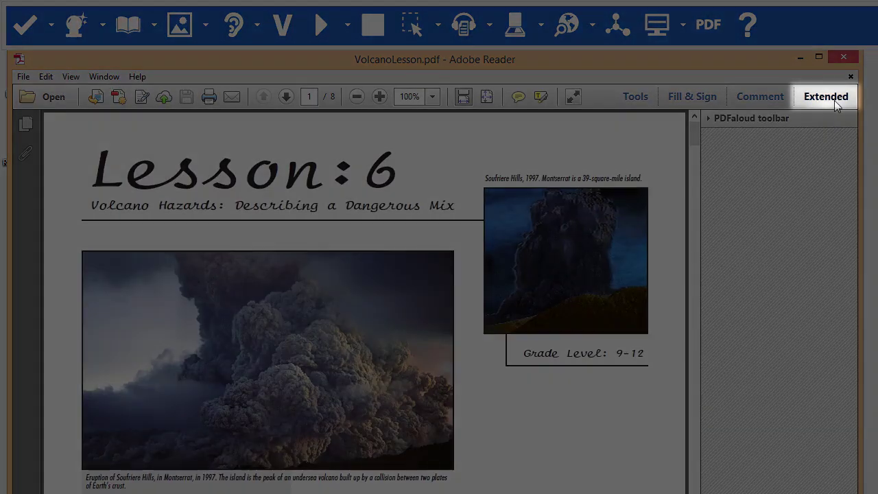
click(780, 122)
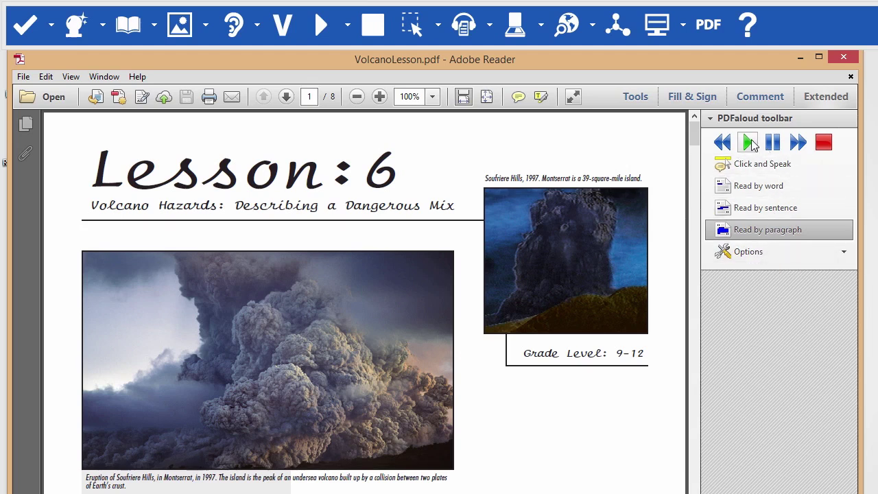
Play the page 1 Overview paragraph with PDFaloud, then stop all speech
click(749, 144)
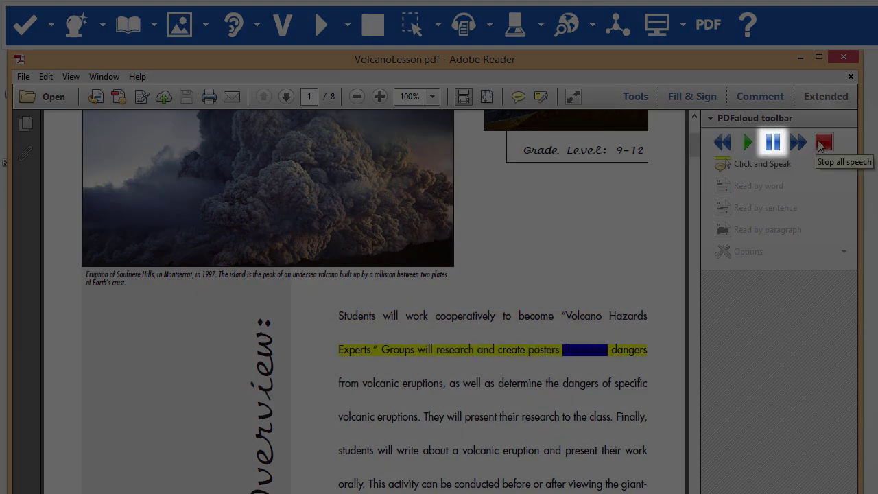
click(823, 143)
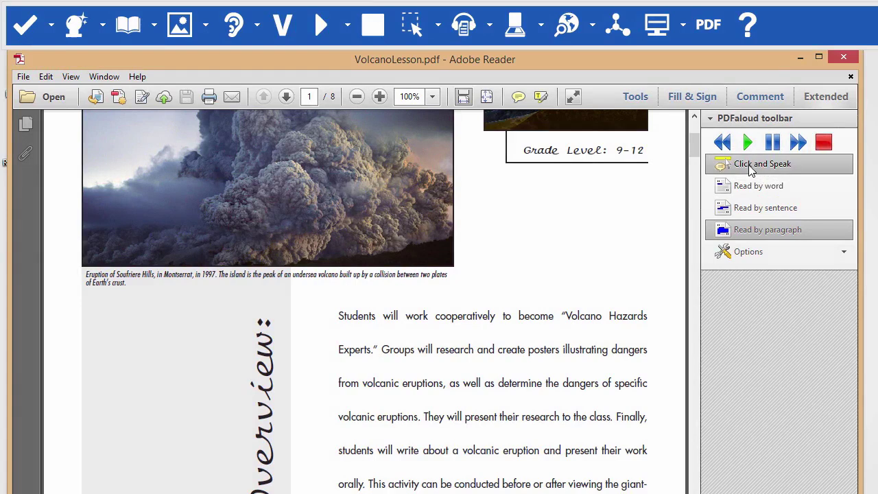
Turn on Click and Speak, hear the volcano photo caption, then view the Continuous reading option
click(748, 165)
click(89, 280)
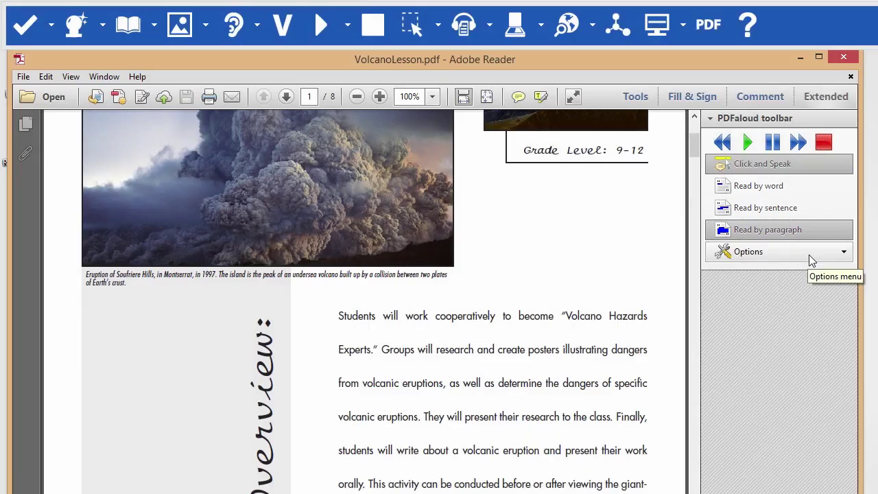
click(812, 259)
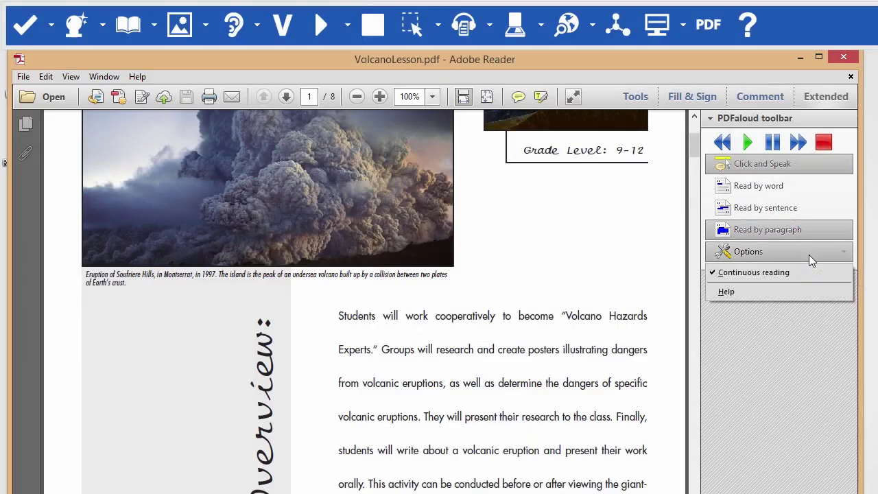